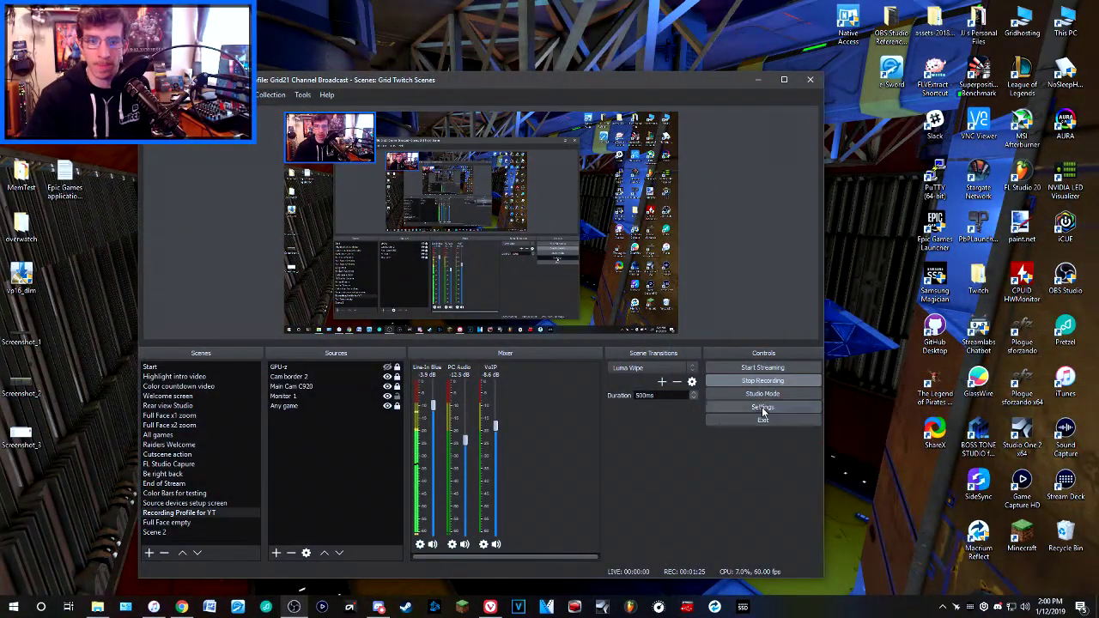
- Open the OBS Settings window and switch to its Output page
{"action": "left_click", "coordinate": [762, 407]}
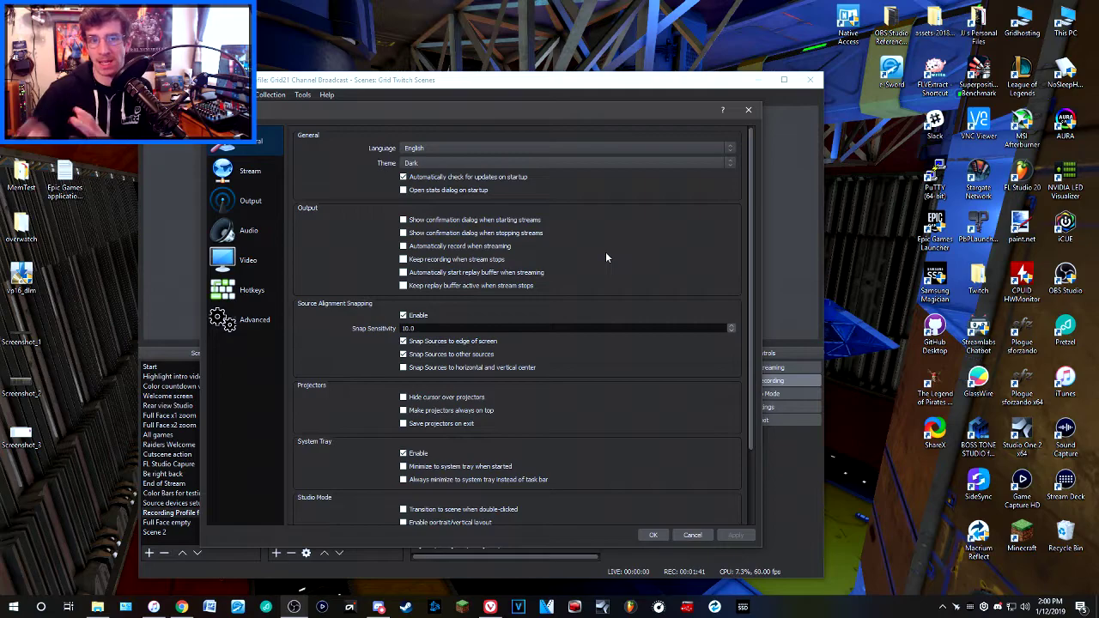
{"action": "left_click", "coordinate": [245, 200]}
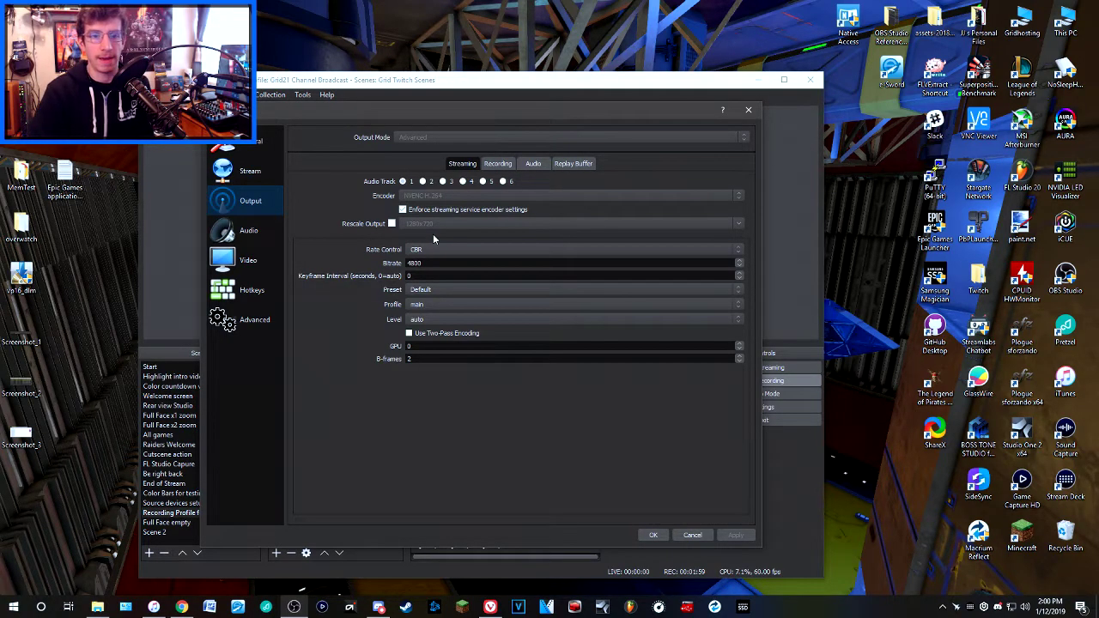
- Review the NVENC stream settings, keeping bitrate 4800, main profile and auto level
{"action": "double_click", "coordinate": [415, 263]}
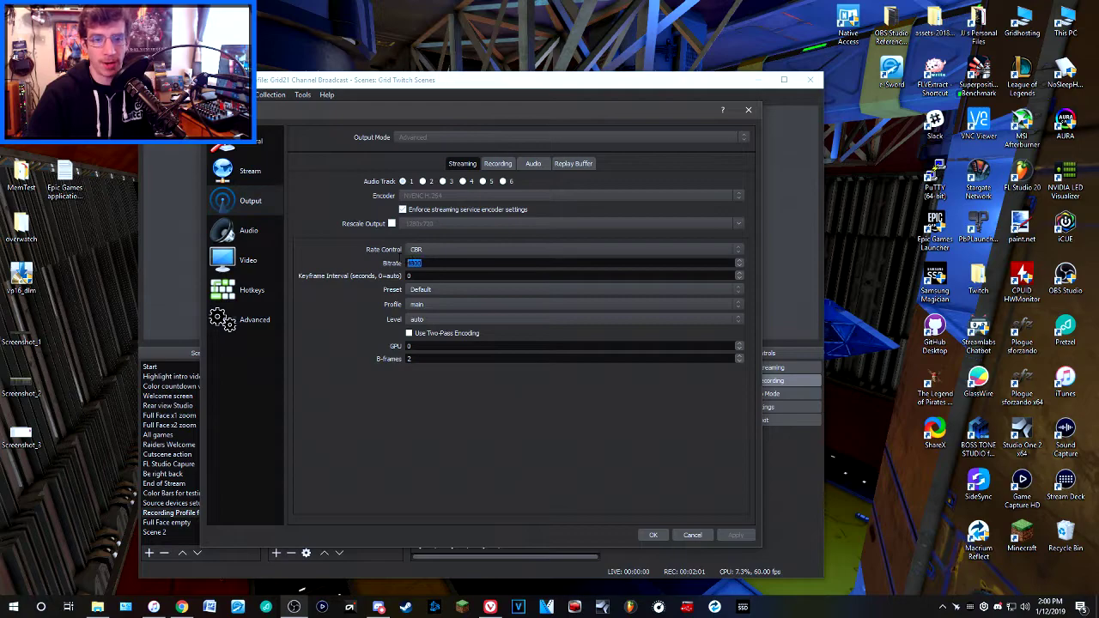
{"action": "left_click", "coordinate": [433, 305]}
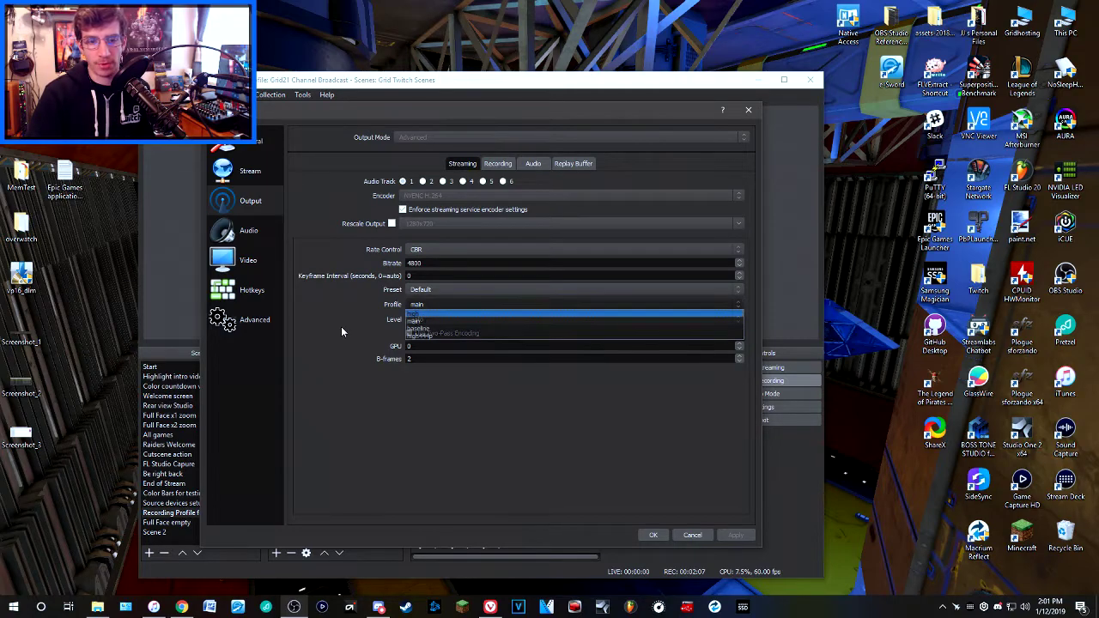
{"action": "left_click", "coordinate": [433, 320]}
{"action": "left_click", "coordinate": [433, 320]}
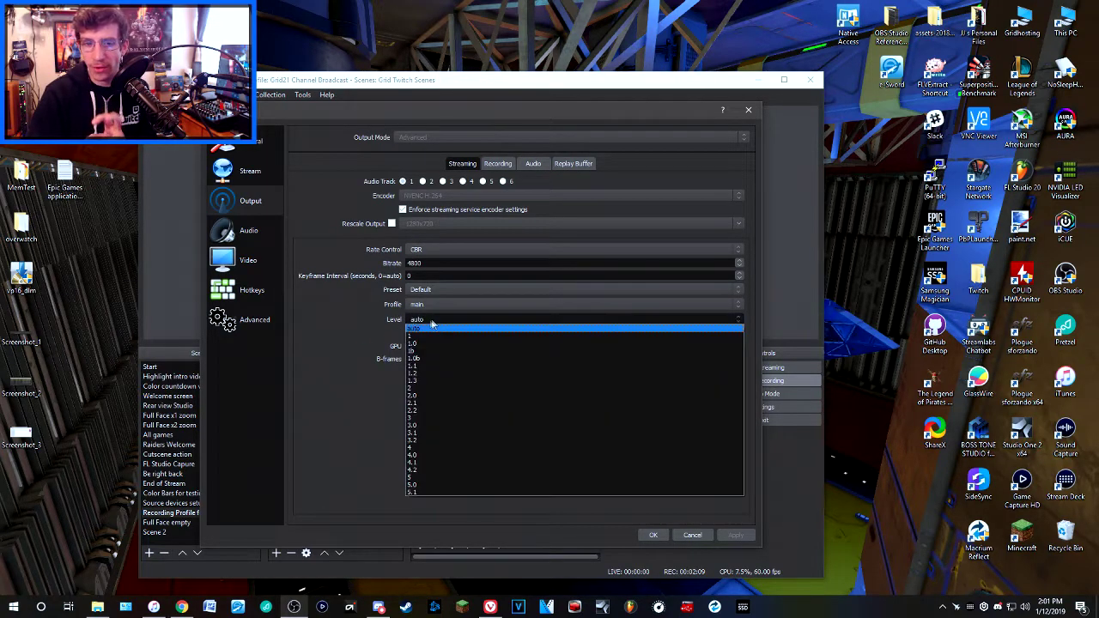
{"action": "left_click", "coordinate": [349, 326]}
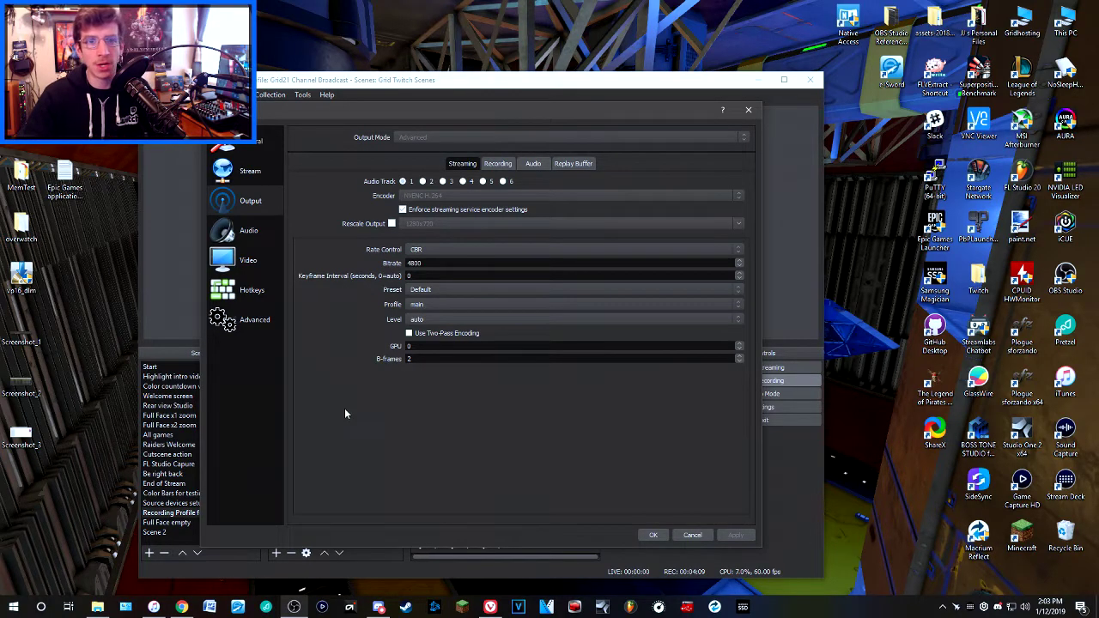
- Launch GPU-Z, move it to the right and show its GTX 980 Ti sensor readings
{"action": "left_click", "coordinate": [13, 607]}
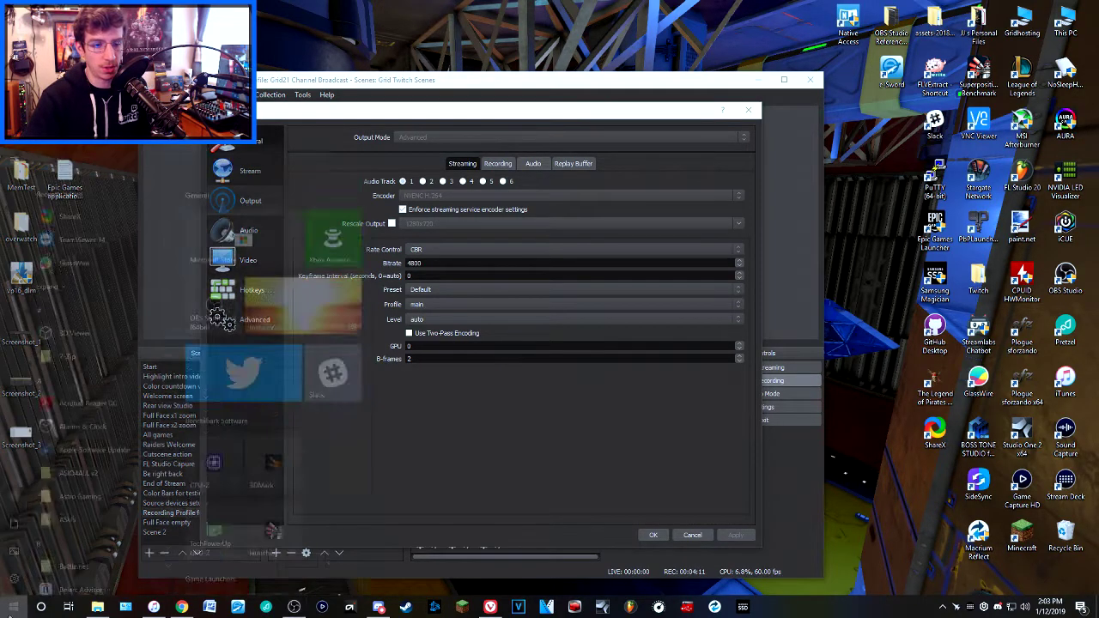
{"action": "left_click", "coordinate": [216, 444]}
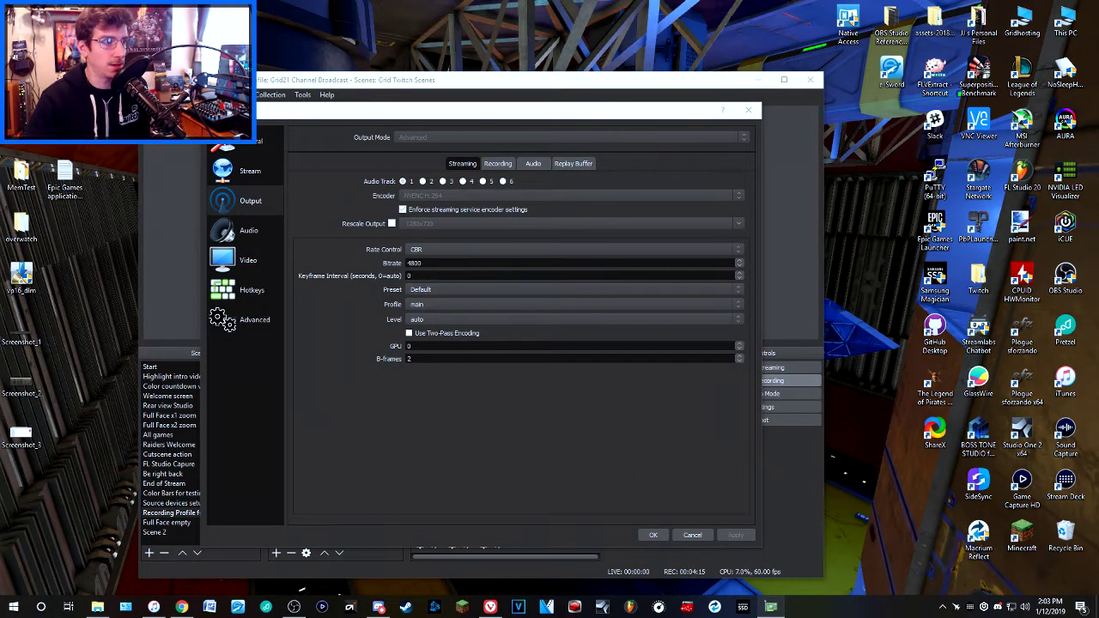
{"action": "left_click_drag", "start_coordinate": [100, 153], "coordinate": [916, 151]}
{"action": "left_click", "coordinate": [826, 165]}
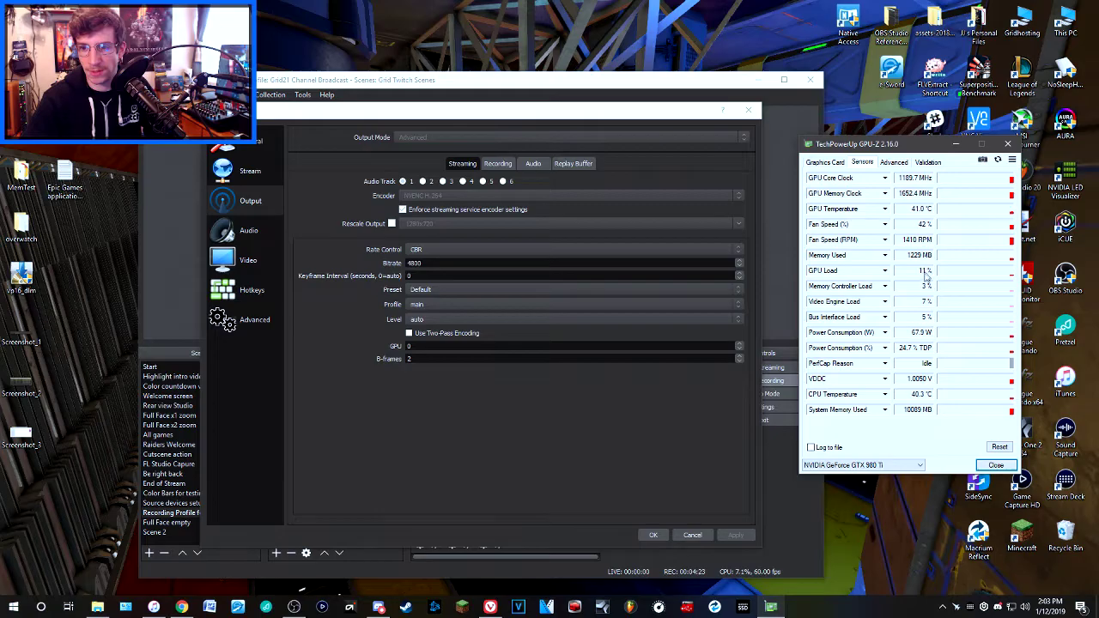
{"action": "left_click", "coordinate": [831, 613]}
{"action": "right_click", "coordinate": [831, 613]}
{"action": "left_click", "coordinate": [850, 554]}
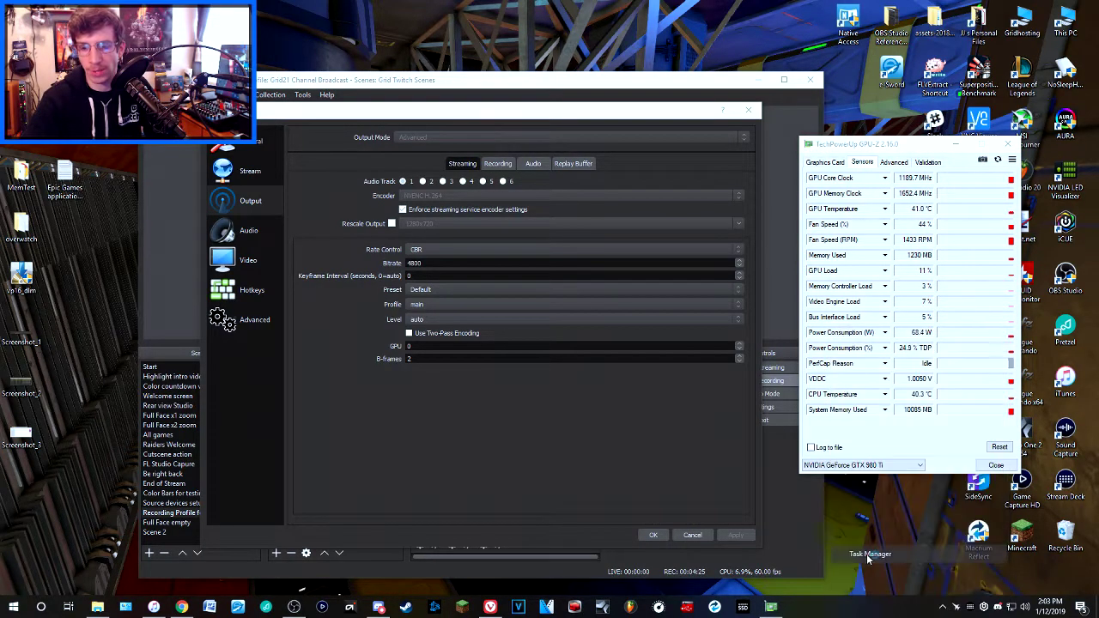
{"action": "left_click", "coordinate": [668, 188]}
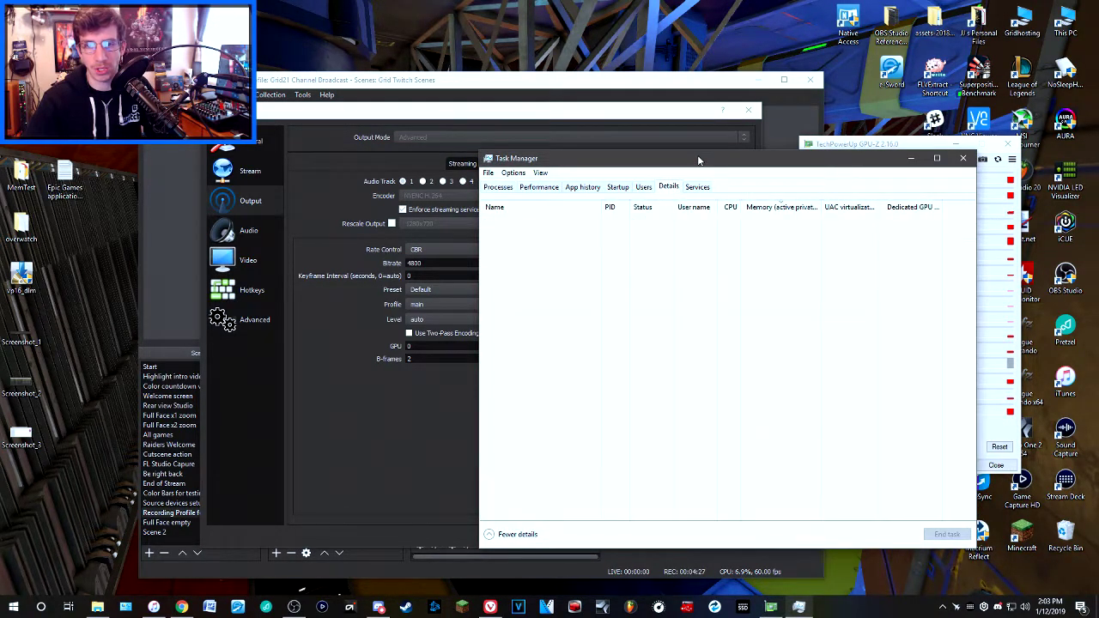
{"action": "left_click_drag", "start_coordinate": [687, 158], "coordinate": [421, 155]}
{"action": "left_click", "coordinate": [423, 216]}
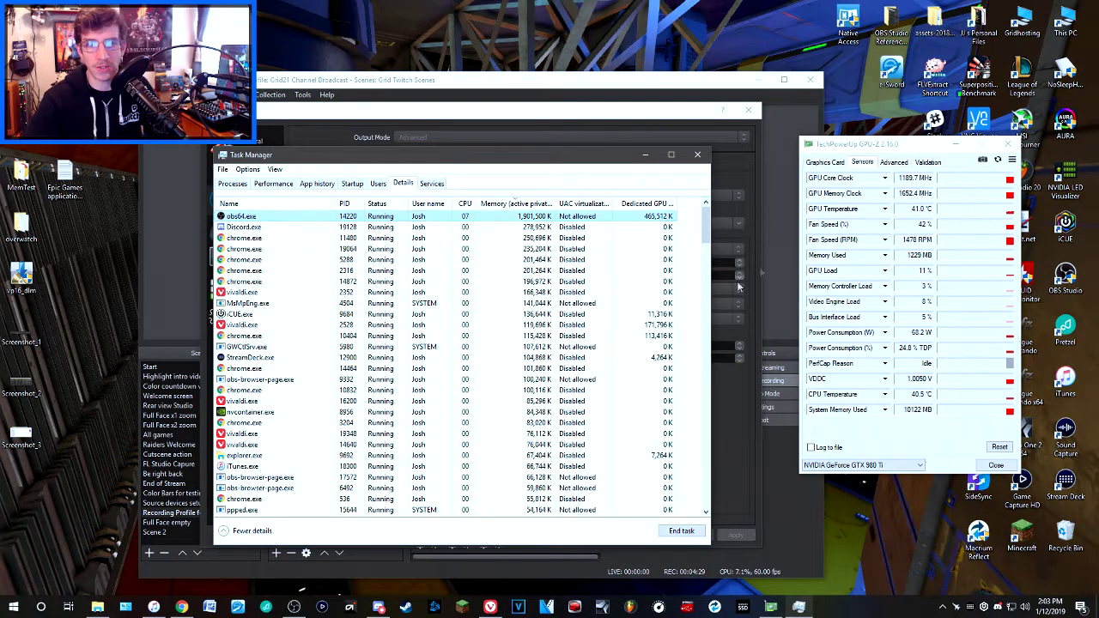
{"action": "left_click", "coordinate": [271, 184]}
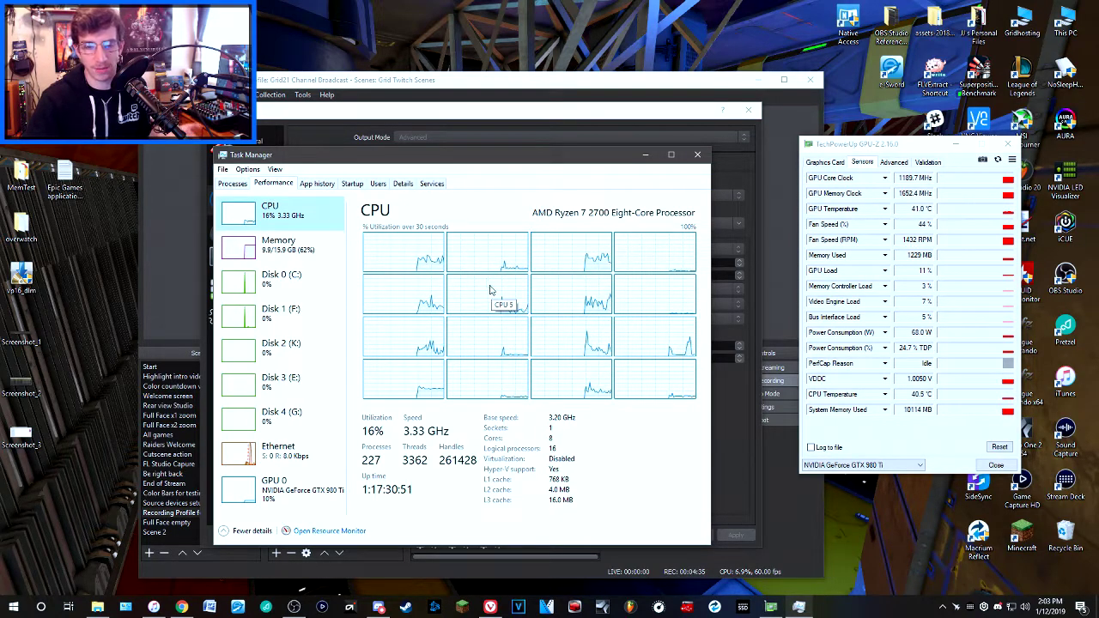
{"action": "left_click", "coordinate": [403, 183]}
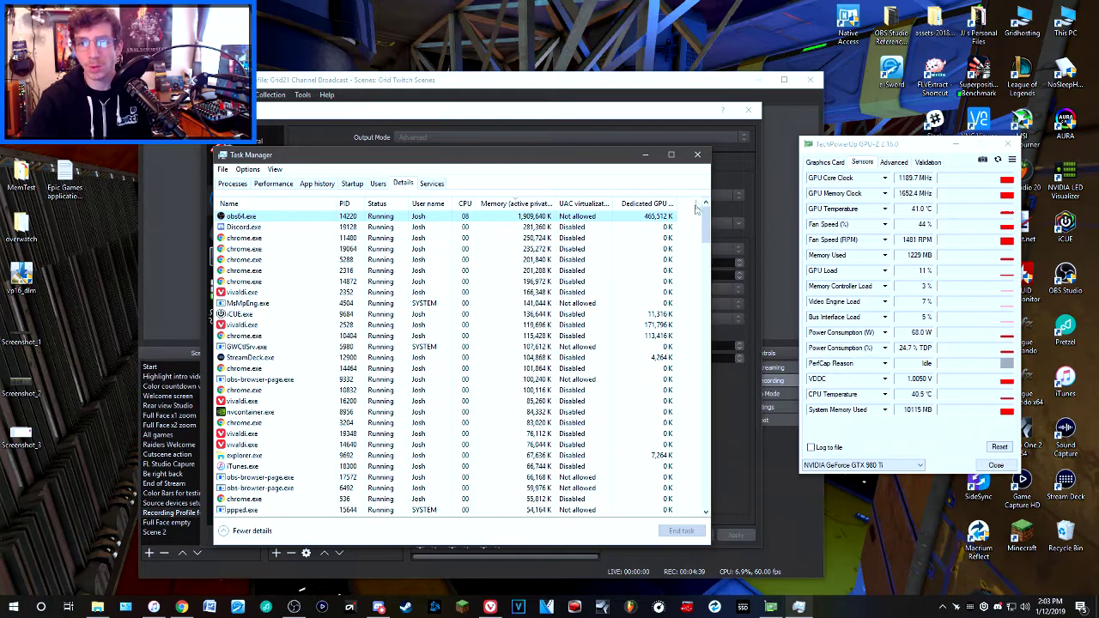
{"action": "left_click", "coordinate": [698, 158]}
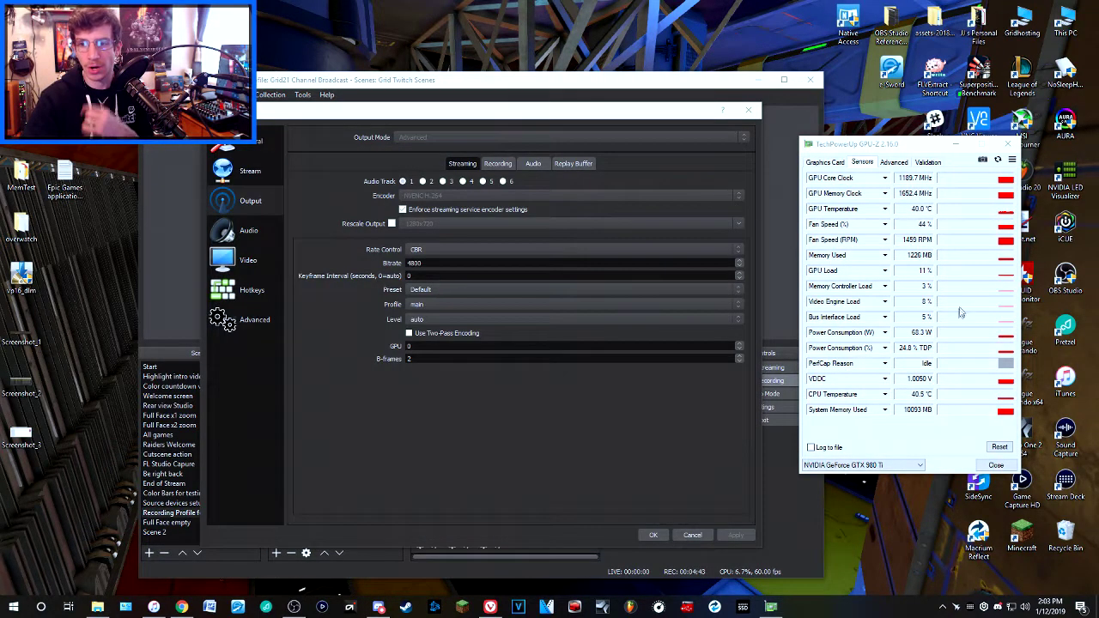
- Nudge GPU-Z further right and select the 4800 bitrate value in OBS
{"action": "left_click_drag", "start_coordinate": [912, 148], "coordinate": [945, 157]}
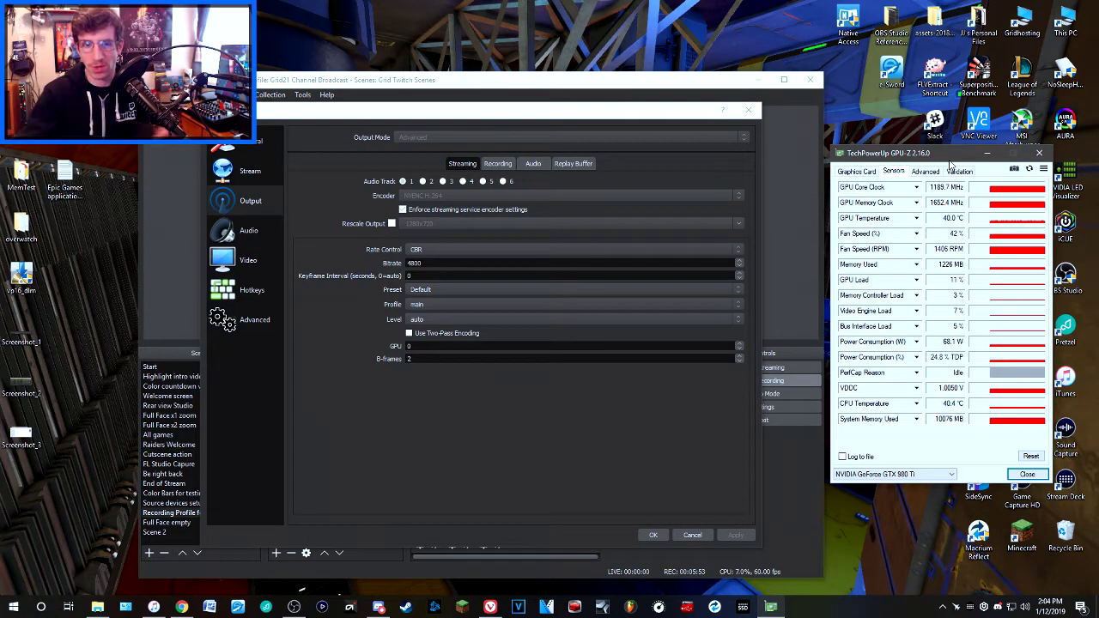
{"action": "left_click", "coordinate": [441, 263]}
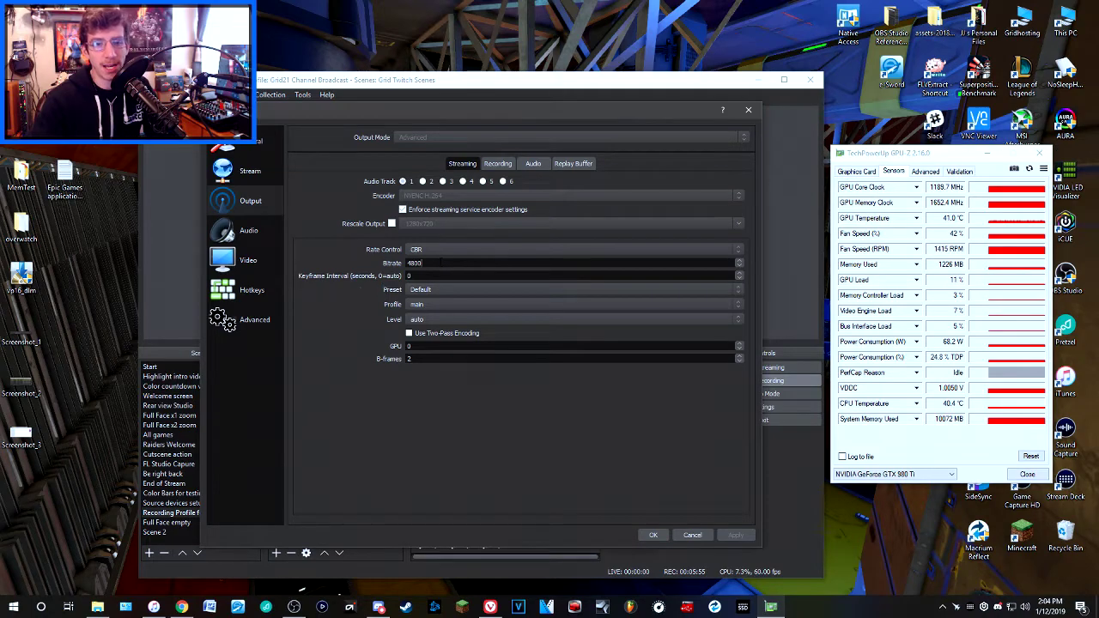
{"action": "double_click", "coordinate": [440, 262]}
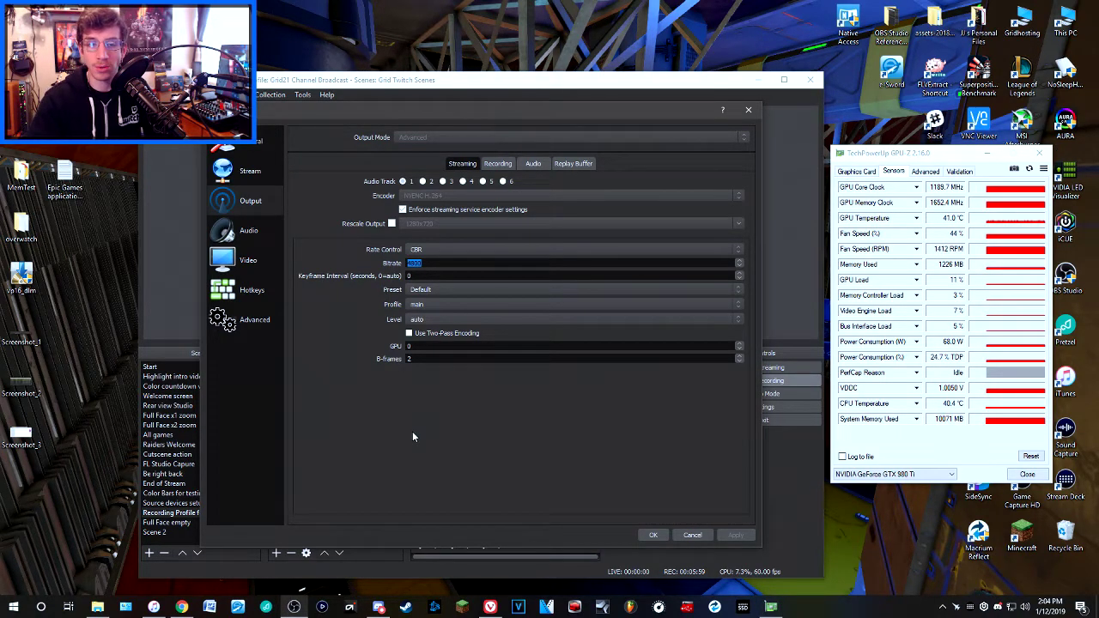
{"action": "key", "text": "Right"}
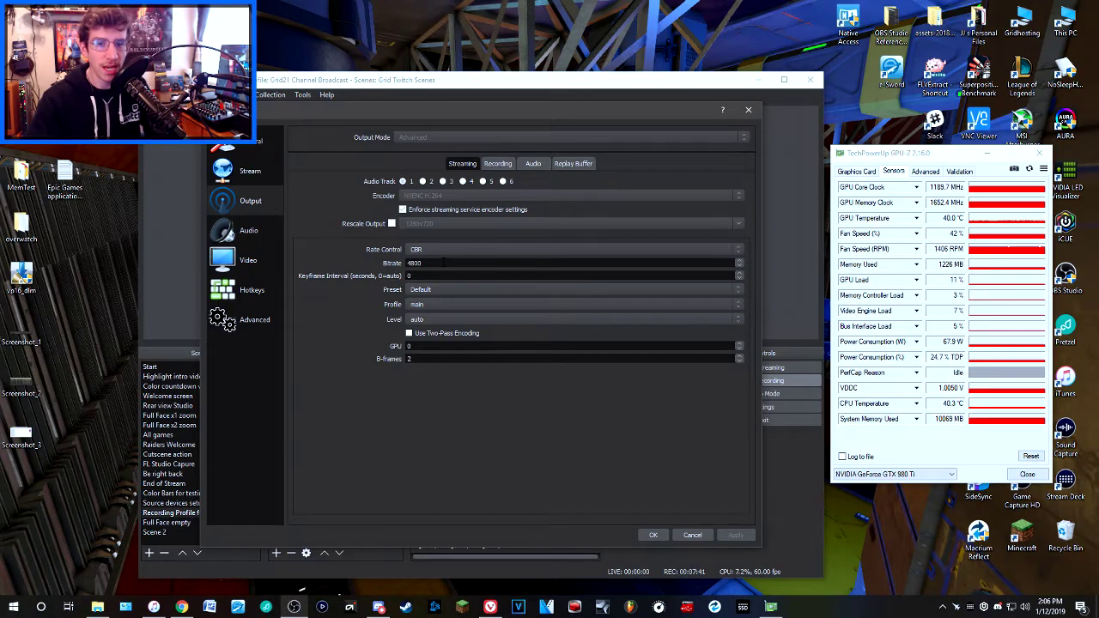
{"action": "left_click_drag", "start_coordinate": [444, 263], "coordinate": [355, 262]}
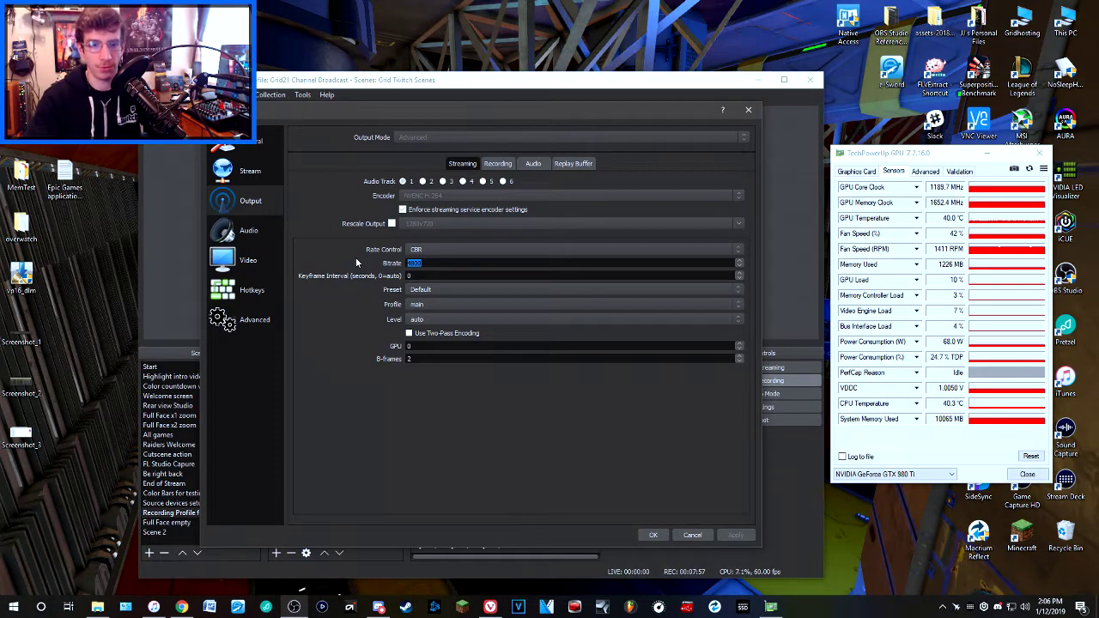
{"action": "left_click", "coordinate": [432, 290]}
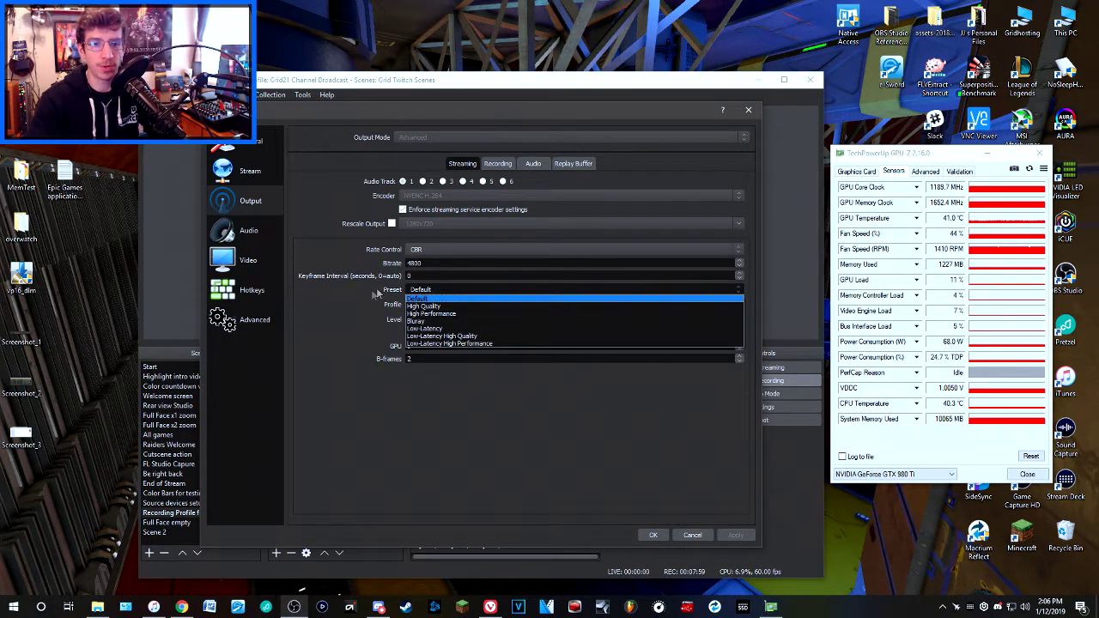
{"action": "left_click", "coordinate": [350, 307]}
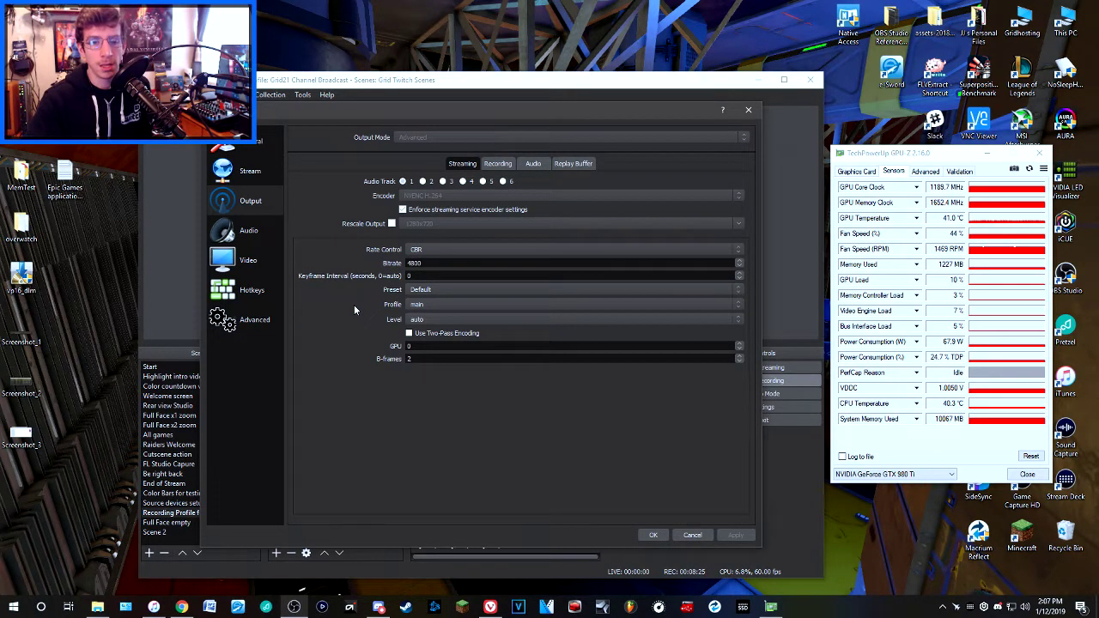
{"action": "left_click", "coordinate": [415, 306]}
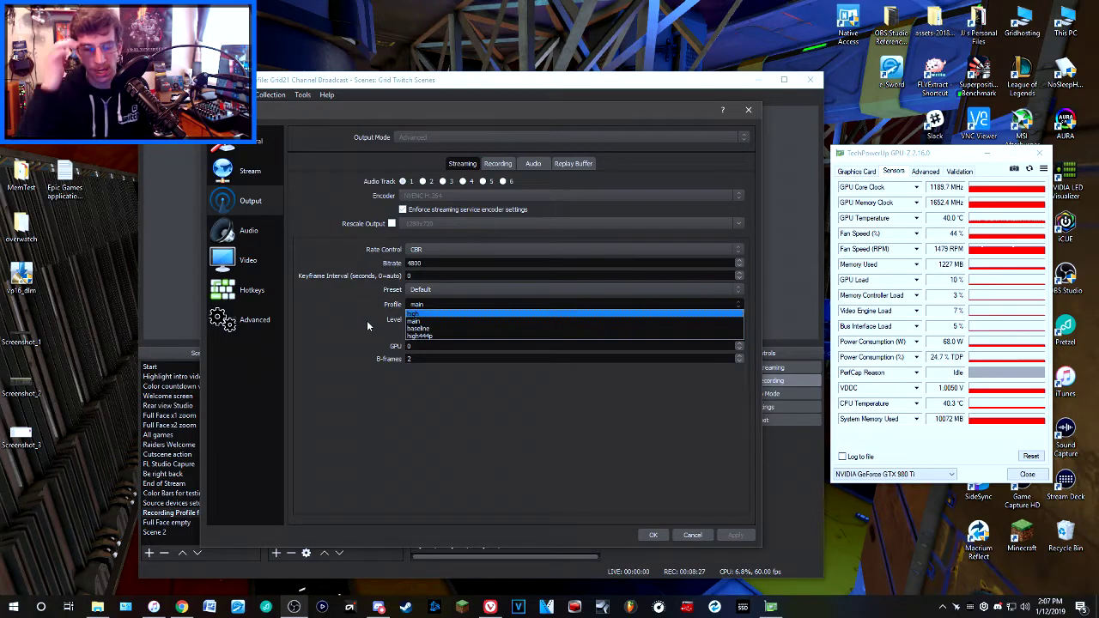
{"action": "left_click", "coordinate": [432, 323]}
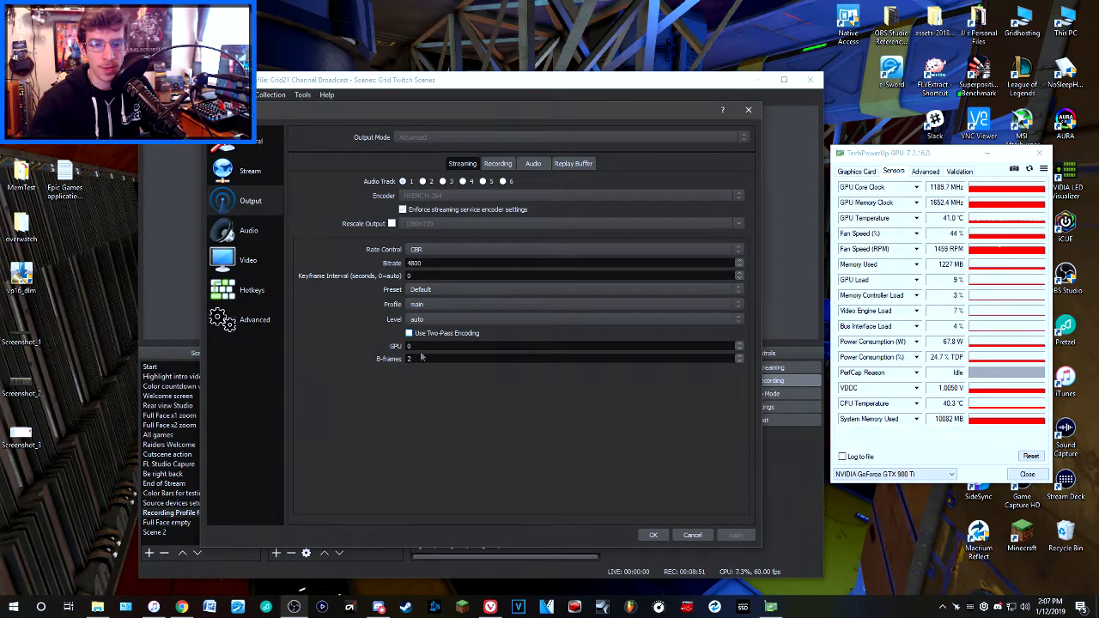
- Leave the encoder level at auto and go to the Advanced settings page
{"action": "left_click", "coordinate": [420, 323]}
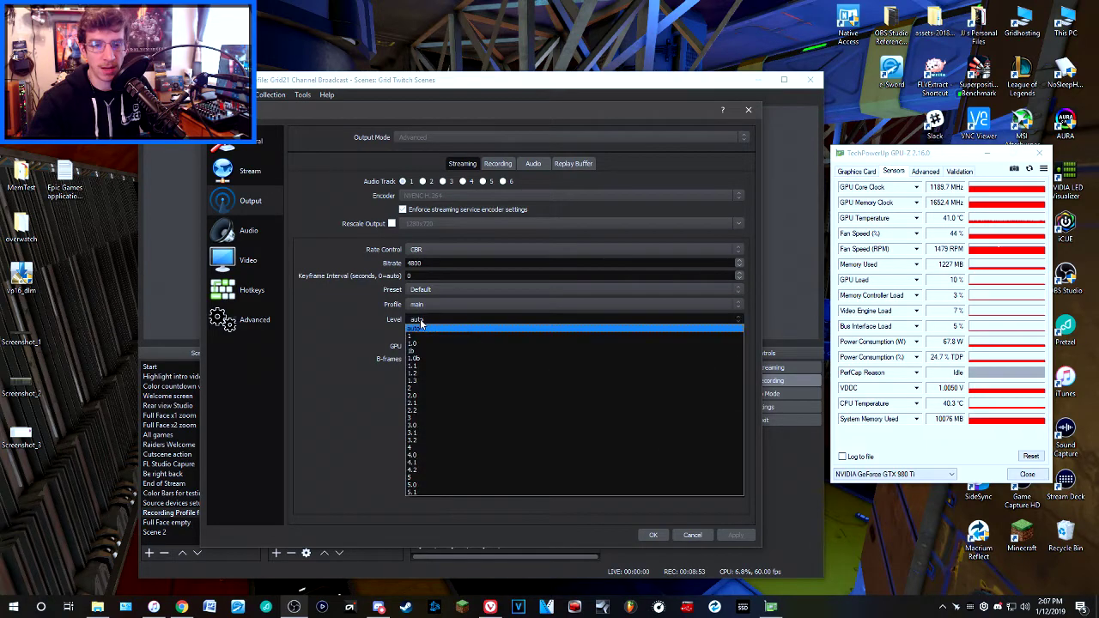
{"action": "left_click", "coordinate": [316, 337]}
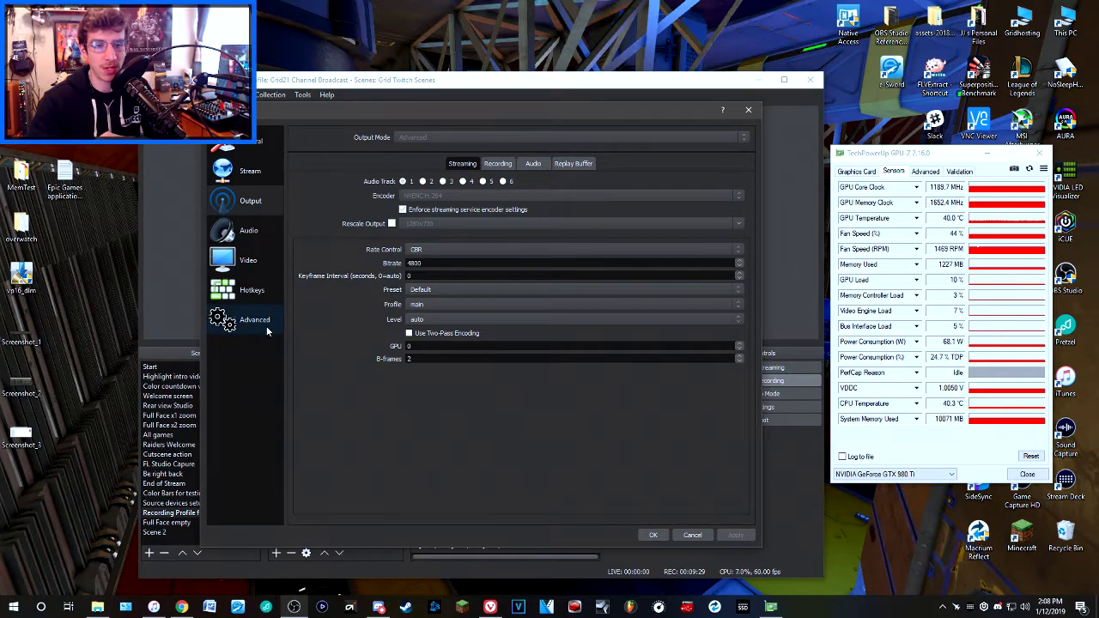
{"action": "left_click", "coordinate": [242, 323]}
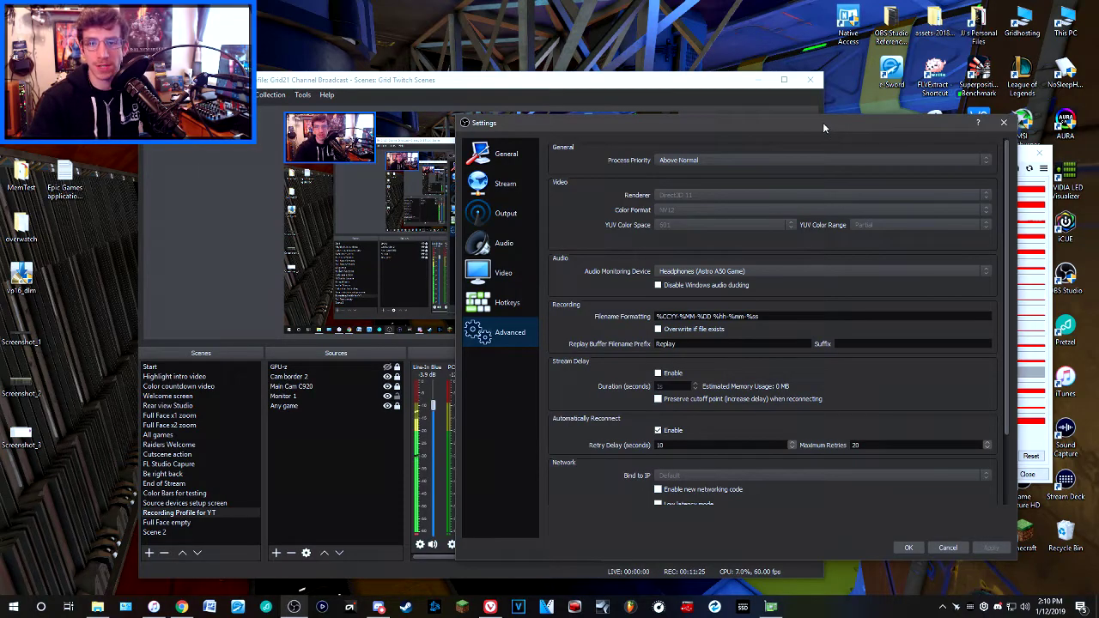
{"action": "left_click_drag", "start_coordinate": [823, 122], "coordinate": [622, 99]}
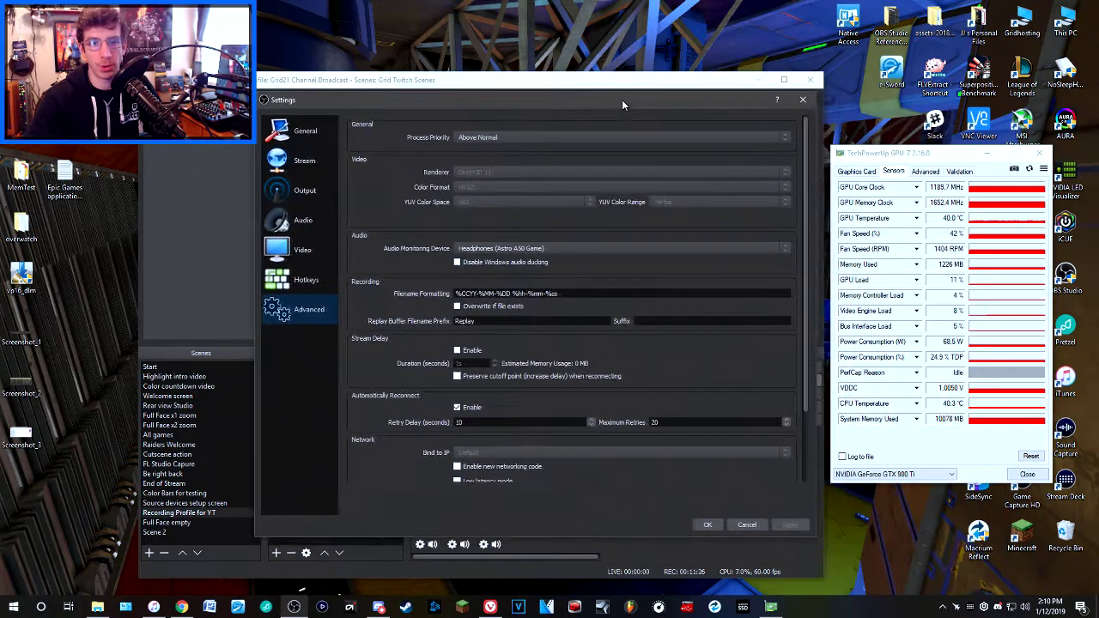
- Set OBS process priority to Above Normal, then go to the Video settings
{"action": "left_click", "coordinate": [588, 137]}
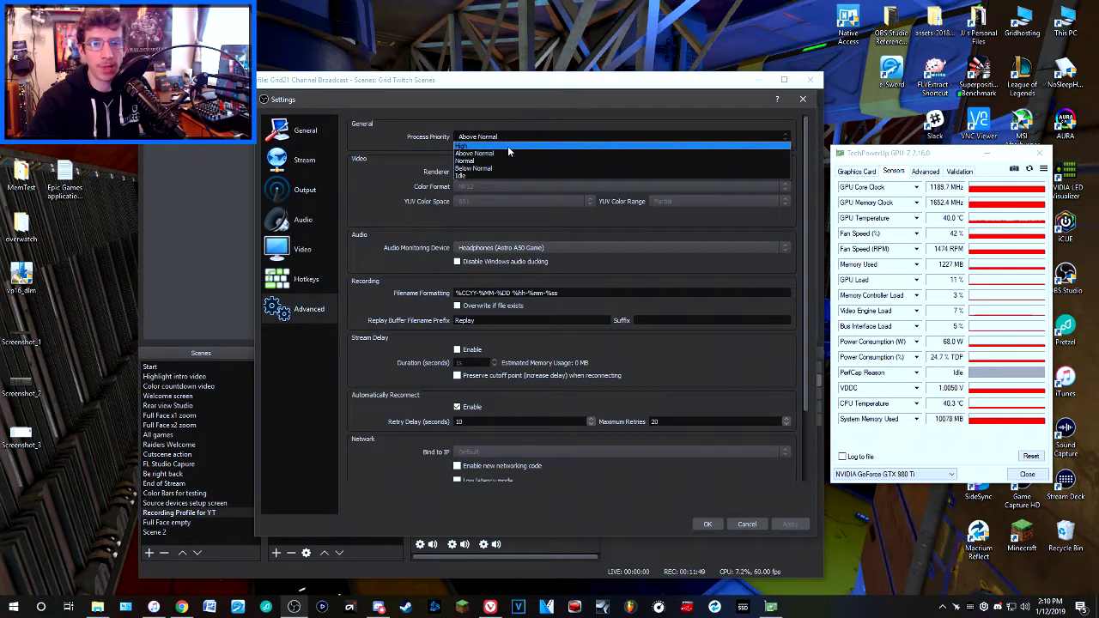
{"action": "left_click", "coordinate": [394, 147]}
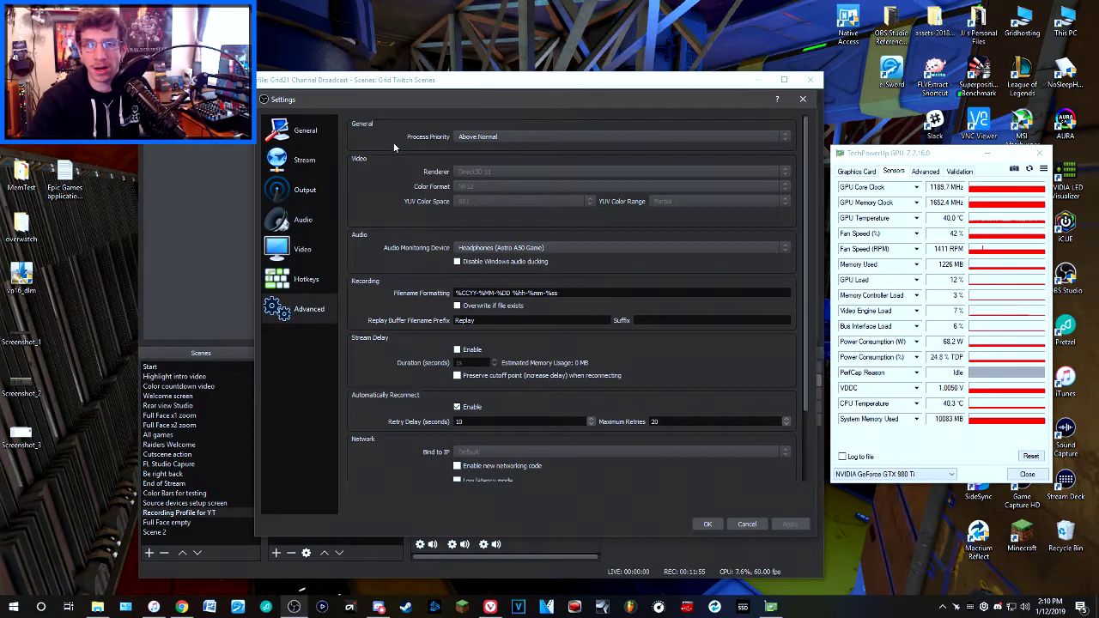
{"action": "left_click", "coordinate": [491, 138]}
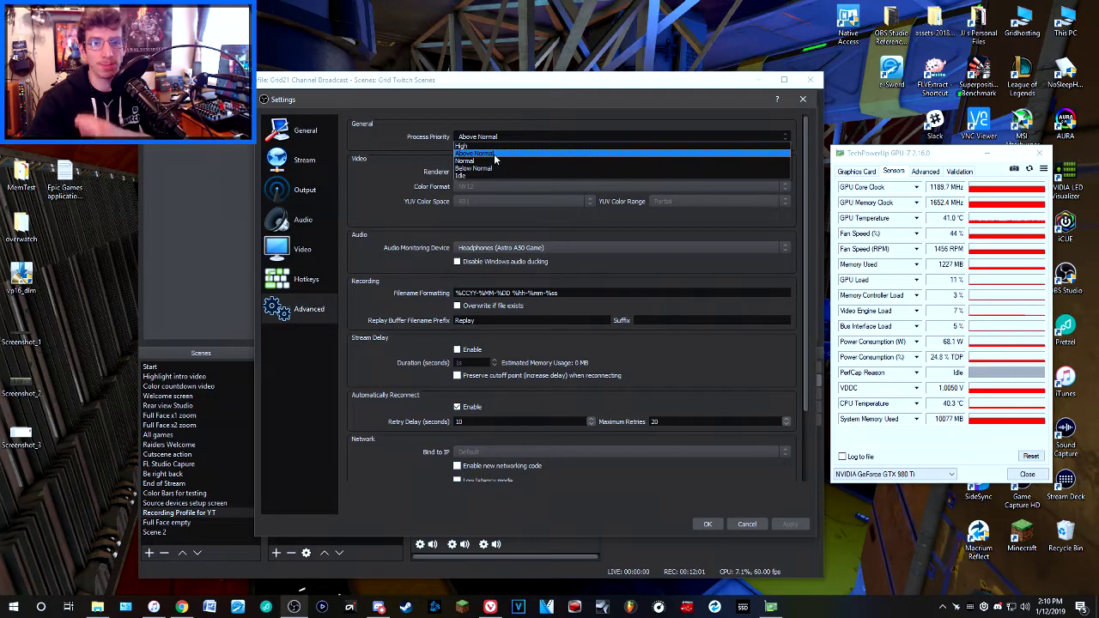
{"action": "left_click", "coordinate": [495, 153]}
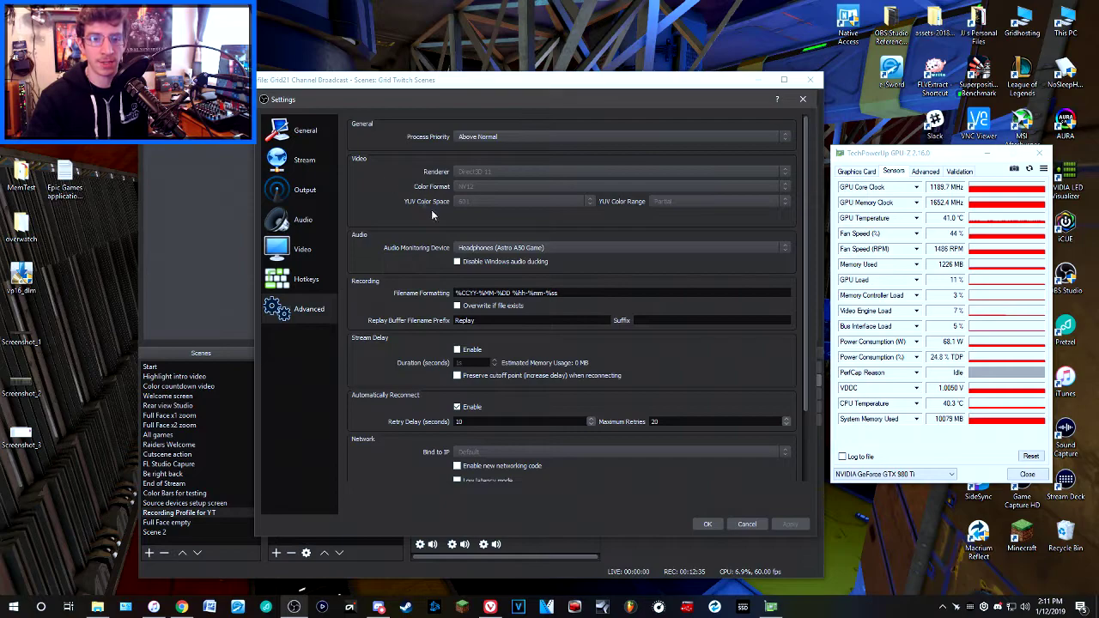
{"action": "left_click", "coordinate": [301, 251]}
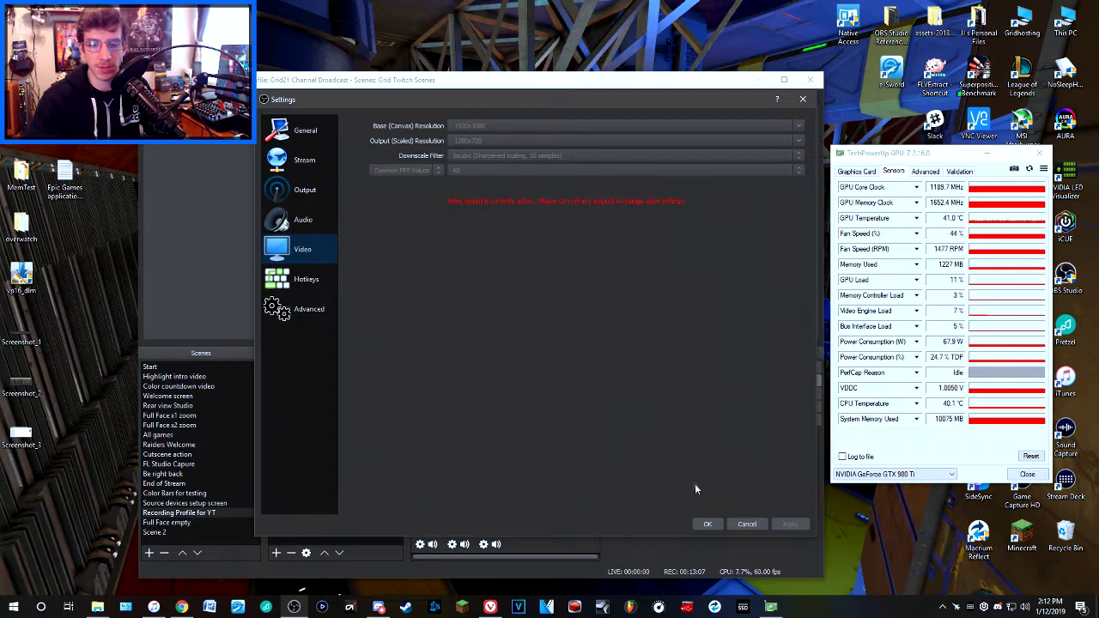
- Apply the settings with OK and return to the main OBS window
{"action": "left_click", "coordinate": [718, 526]}
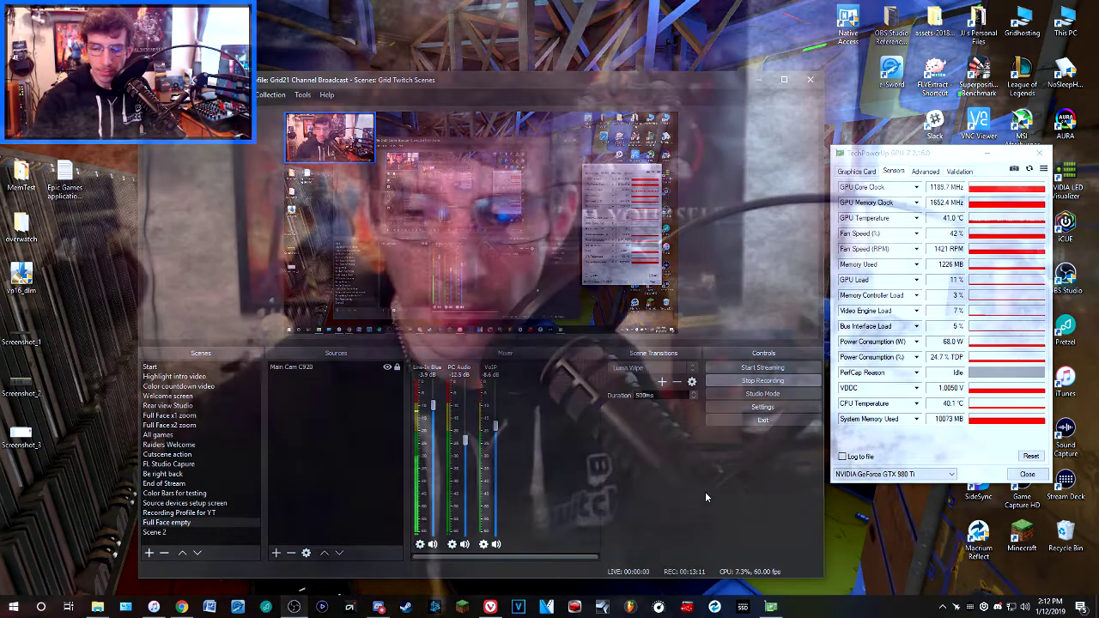